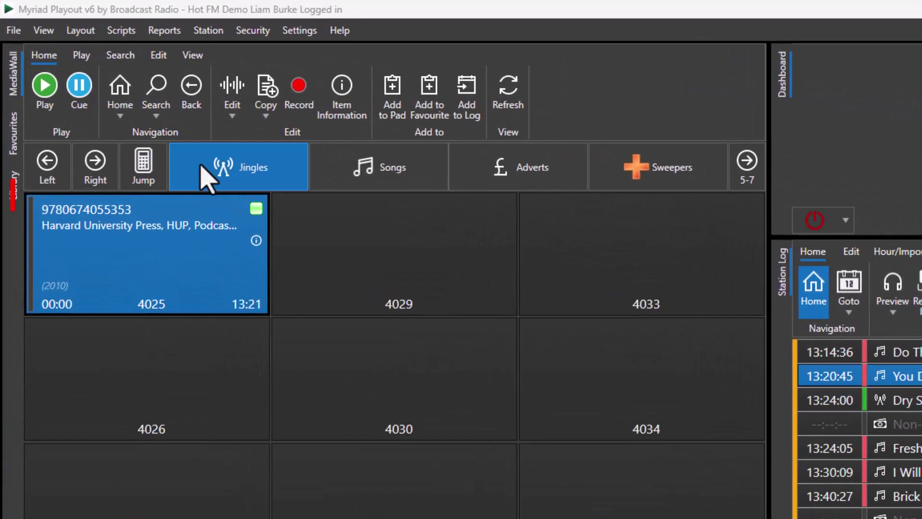
# Step: Open podcast item 4025 in the media editor and zoom the waveform in and back out
pyautogui.click(231, 89)
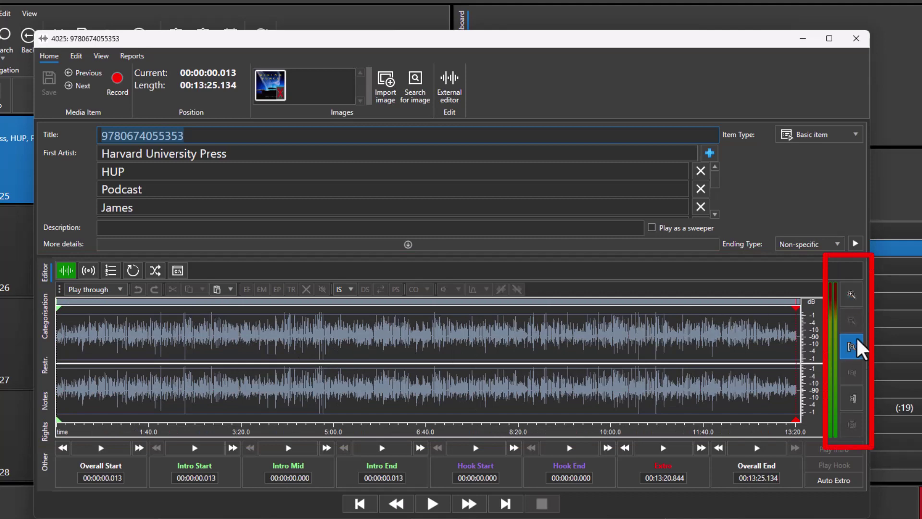
pyautogui.click(851, 296)
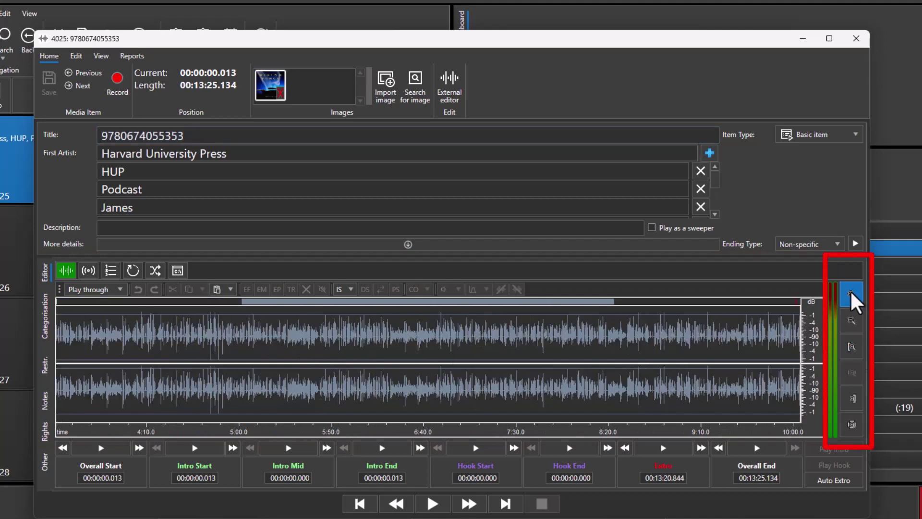
pyautogui.click(851, 424)
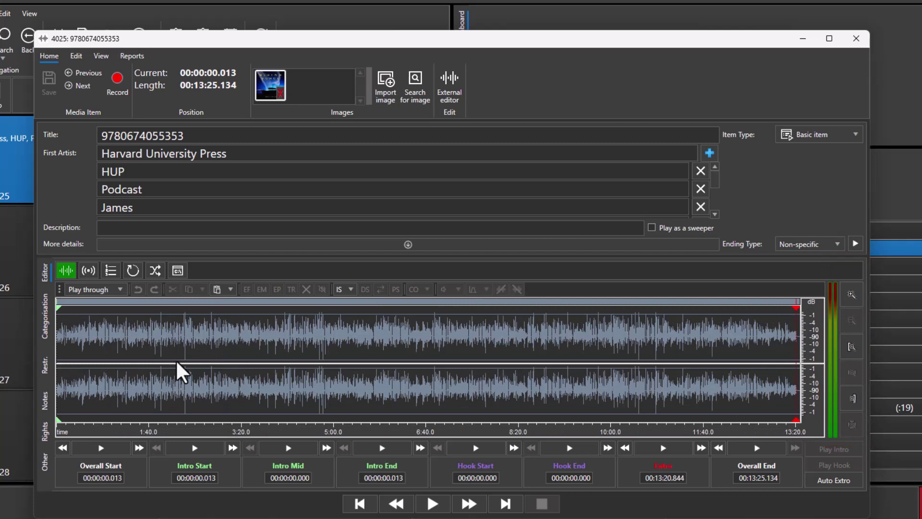
# Step: Select the interview audio from about 2:28 to 3:48
pyautogui.moveTo(136, 364); pyautogui.dragTo(311, 370)
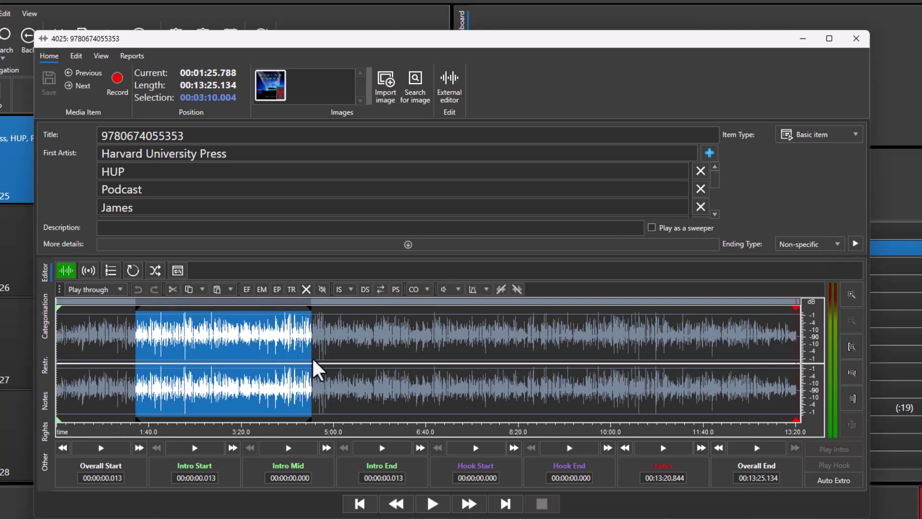
pyautogui.click(341, 354)
pyautogui.moveTo(193, 350); pyautogui.dragTo(267, 347)
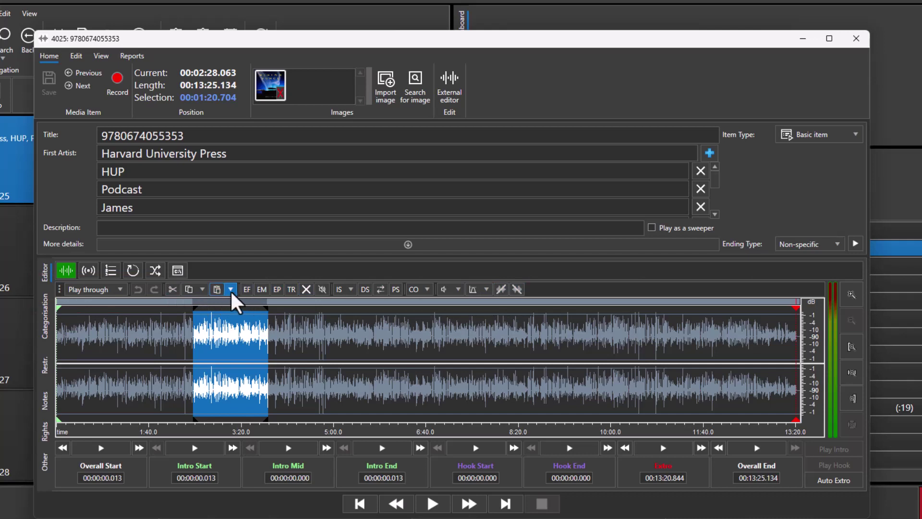
# Step: Select the passage from 5:26 to 5:43 and maximise the editor window
pyautogui.click(371, 347)
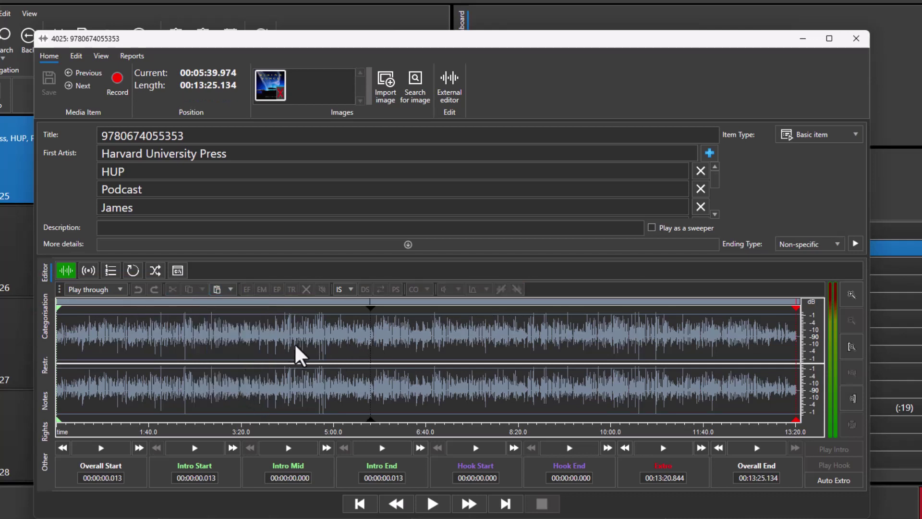
pyautogui.scroll(4, 306, 356)
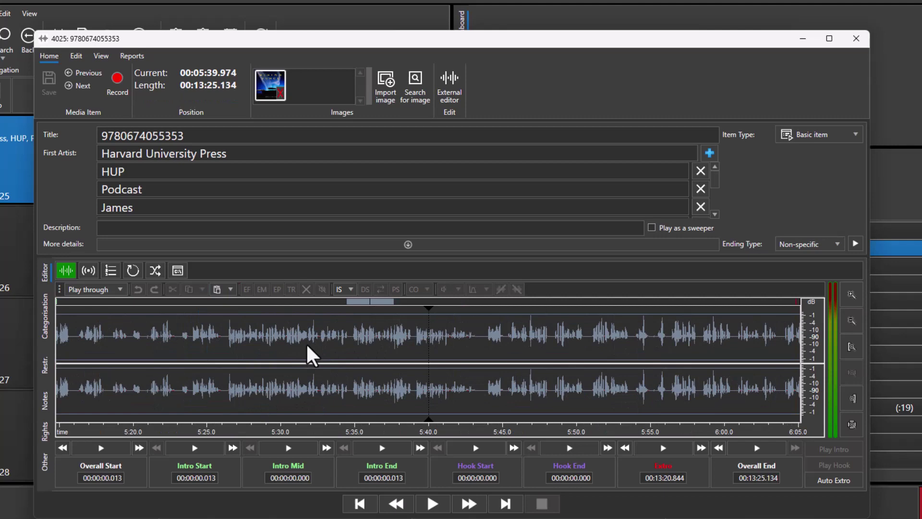
pyautogui.moveTo(225, 336); pyautogui.dragTo(481, 333)
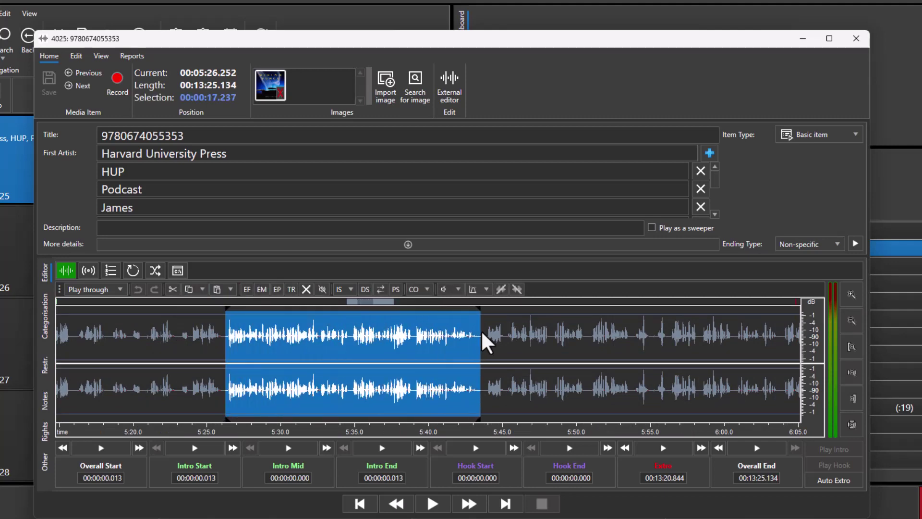
pyautogui.press('super+Up')
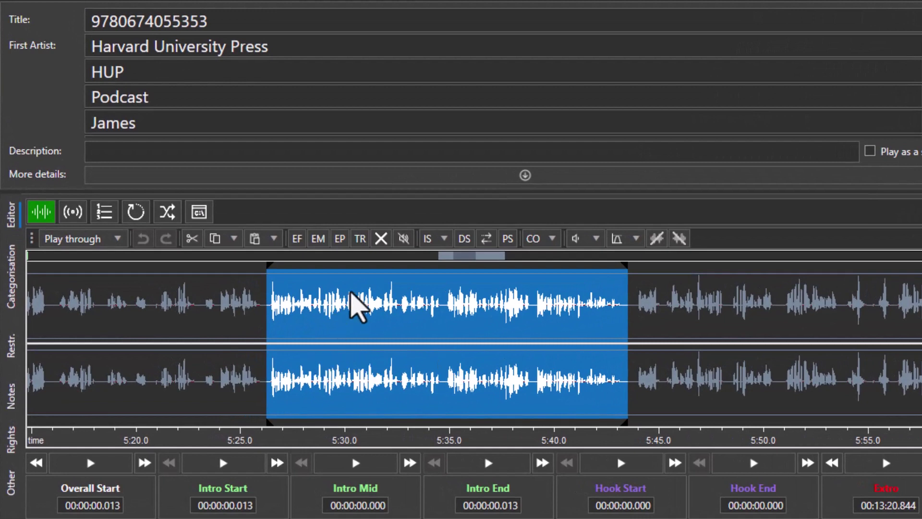
# Step: Delete the 5:26–5:43 passage, undo the deletion, and reselect the same range
pyautogui.click(380, 238)
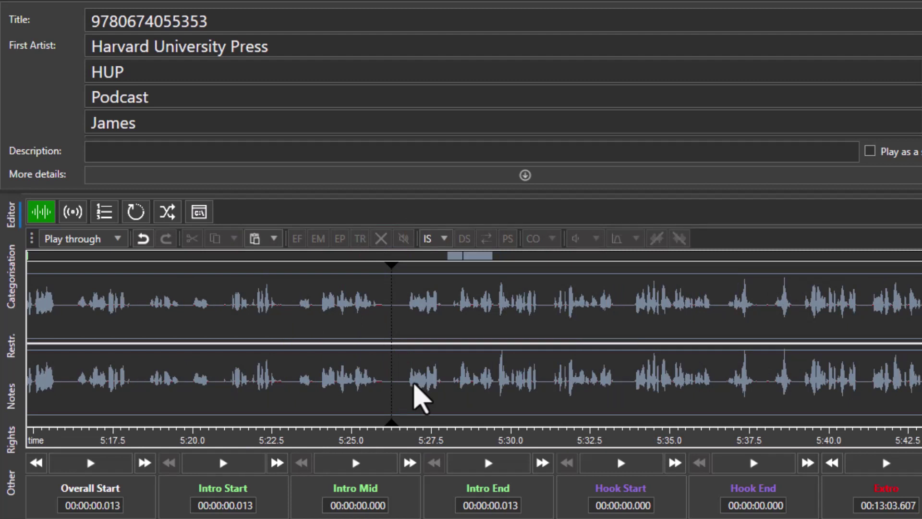
pyautogui.click(143, 240)
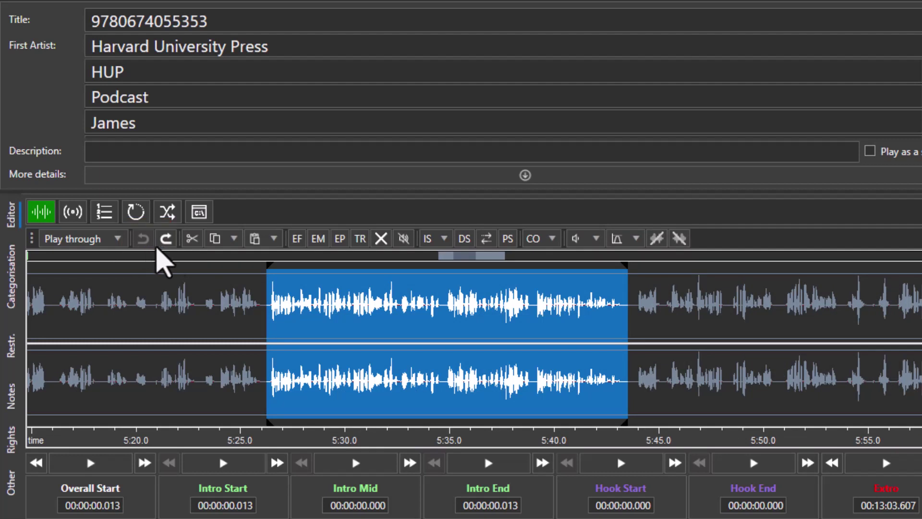
pyautogui.click(292, 378)
pyautogui.moveTo(272, 317); pyautogui.dragTo(627, 346)
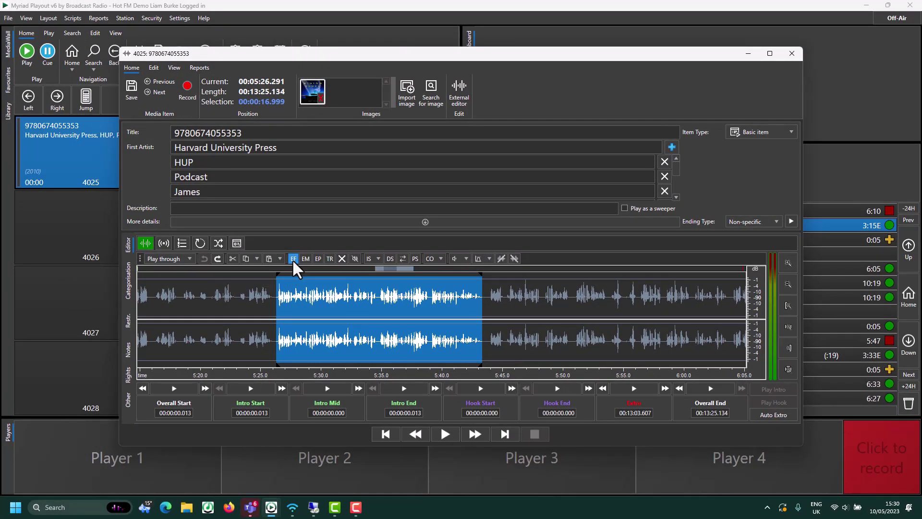
# Step: Export the selected passage to empty media item 1312 instead of a WAV file
pyautogui.click(293, 259)
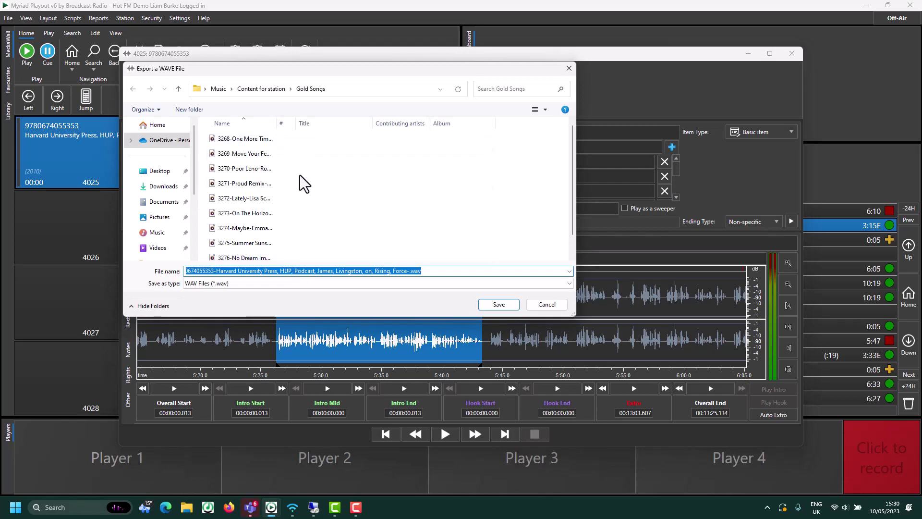
pyautogui.click(535, 305)
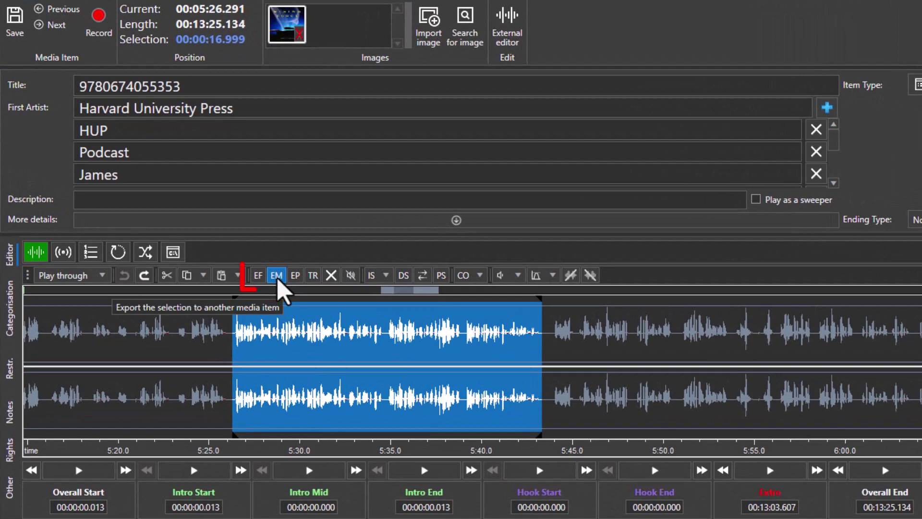
pyautogui.click(277, 279)
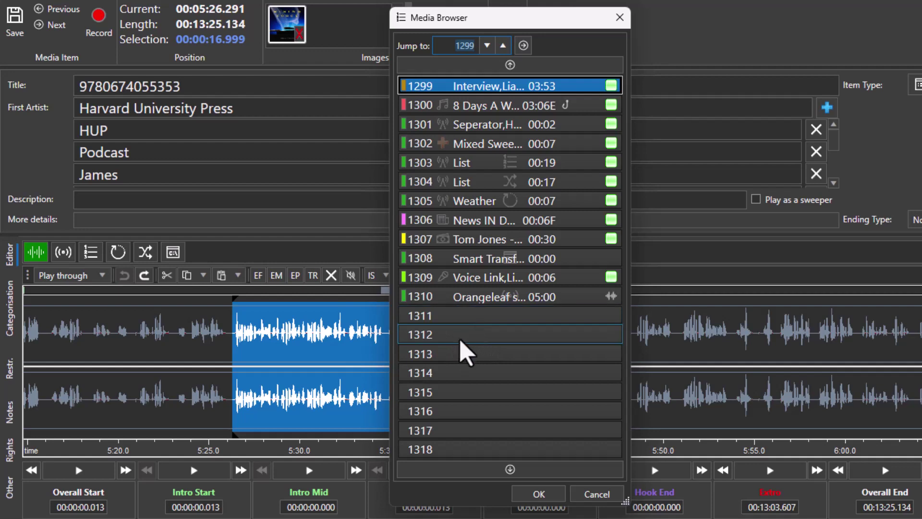
pyautogui.doubleClick(460, 340)
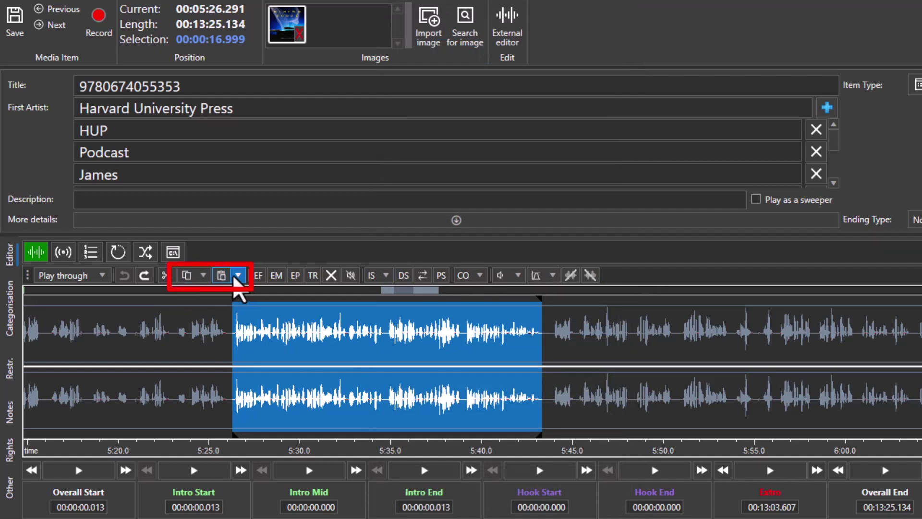
pyautogui.click(695, 355)
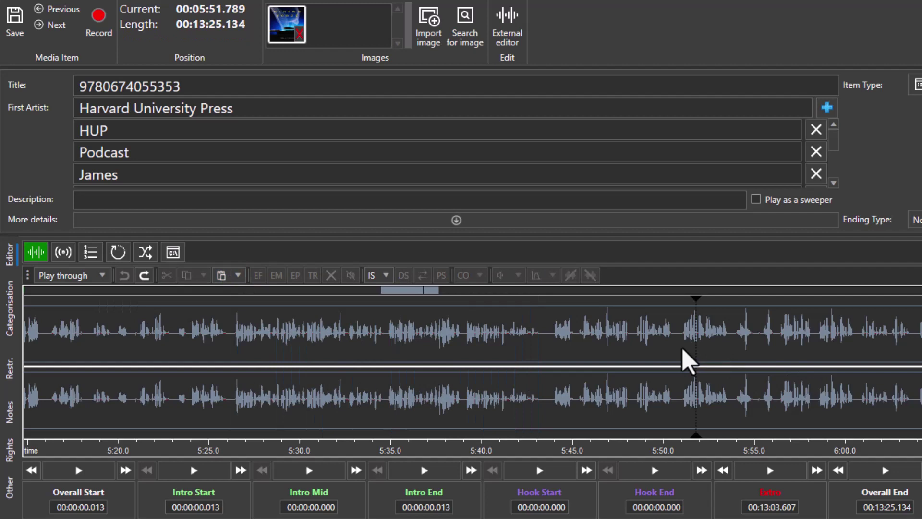
pyautogui.click(675, 354)
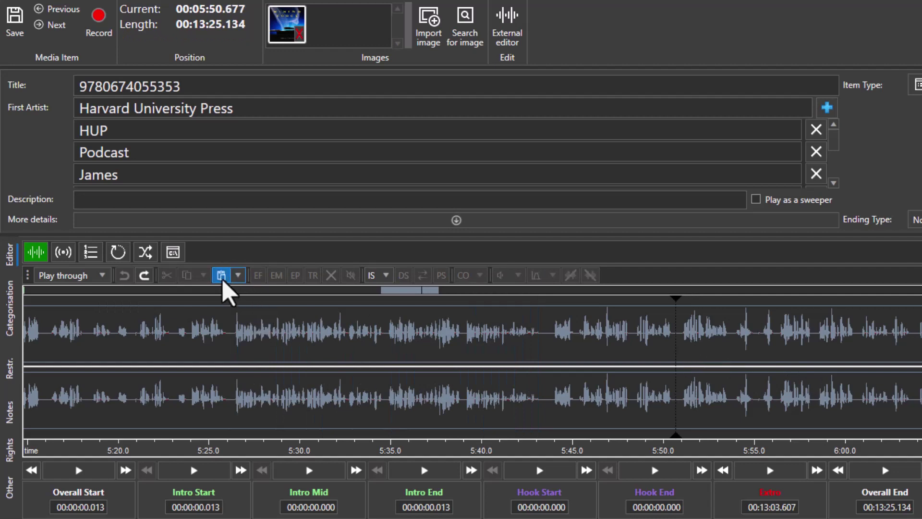
pyautogui.click(237, 277)
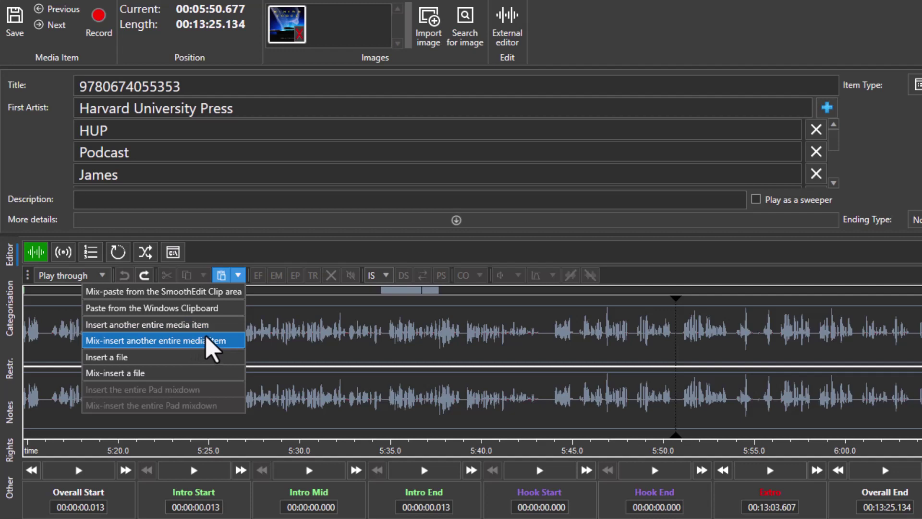
pyautogui.click(365, 369)
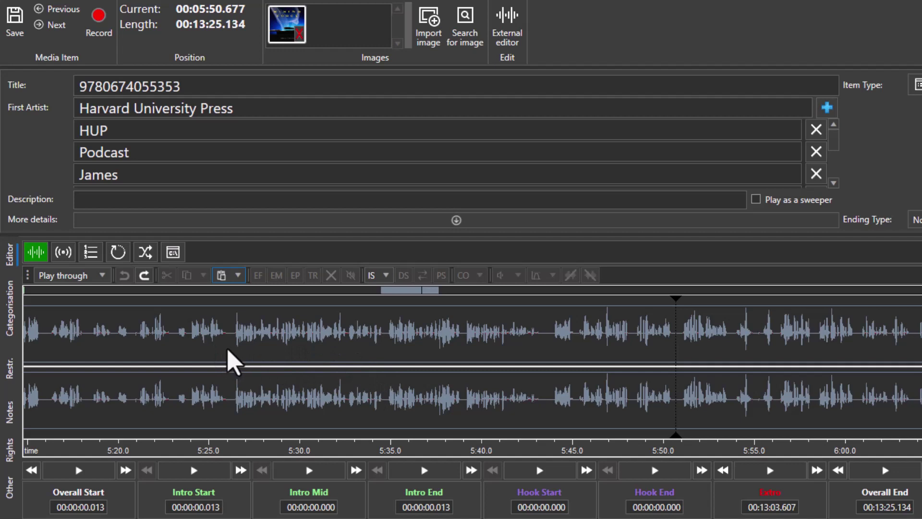
# Step: Select the audio from about 3:53 to 6:13
pyautogui.click(231, 360)
pyautogui.scroll(-3, 376, 371)
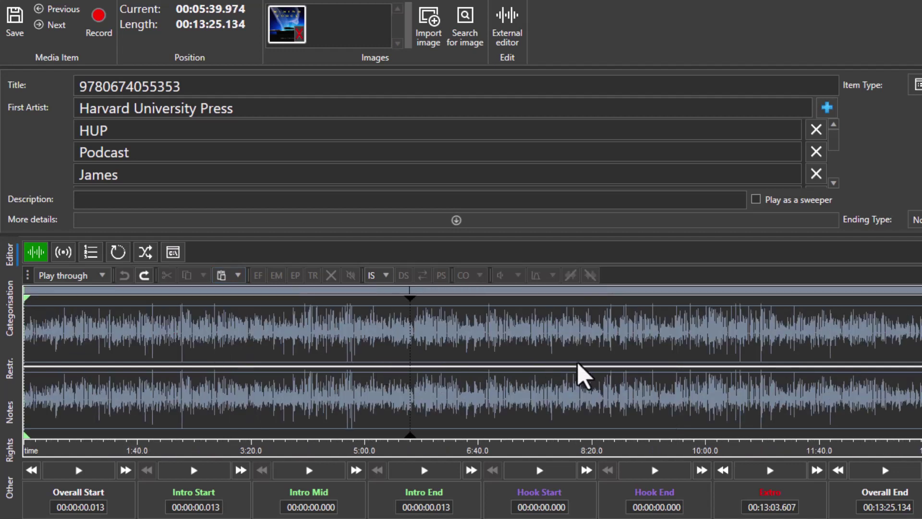
pyautogui.moveTo(290, 364); pyautogui.dragTo(448, 370)
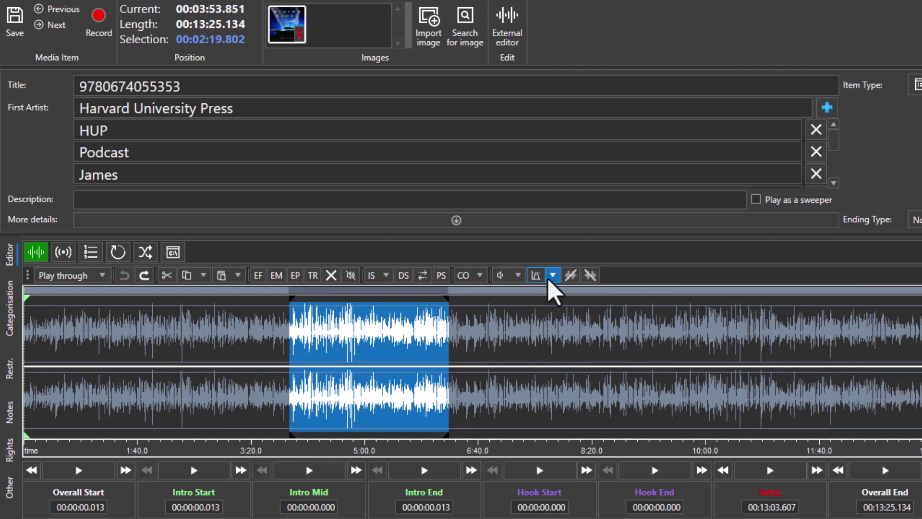
# Step: Select the entire track and cancel the RMS Normalise settings without normalising
pyautogui.doubleClick(509, 339)
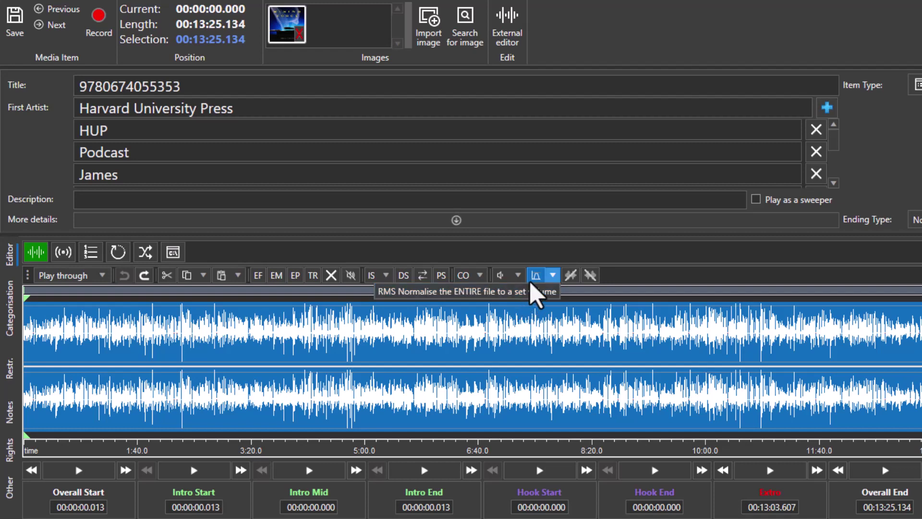
pyautogui.click(531, 291)
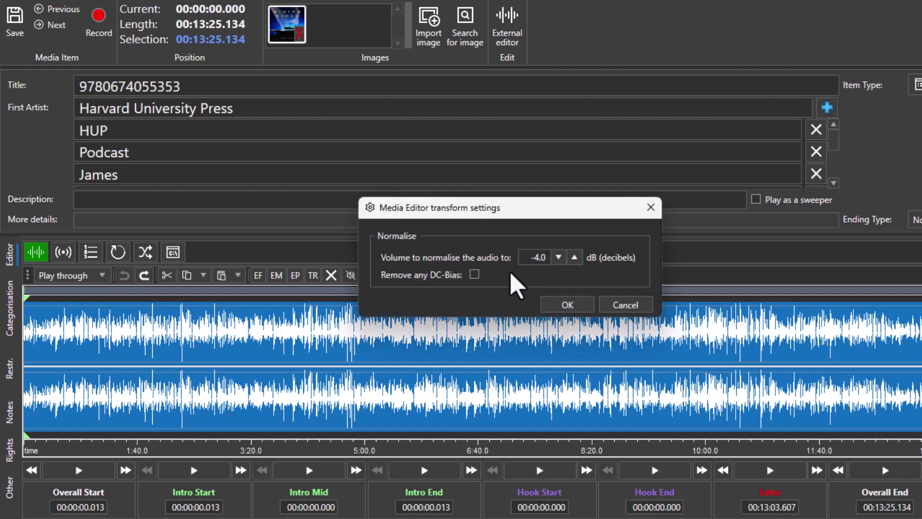
pyautogui.click(624, 308)
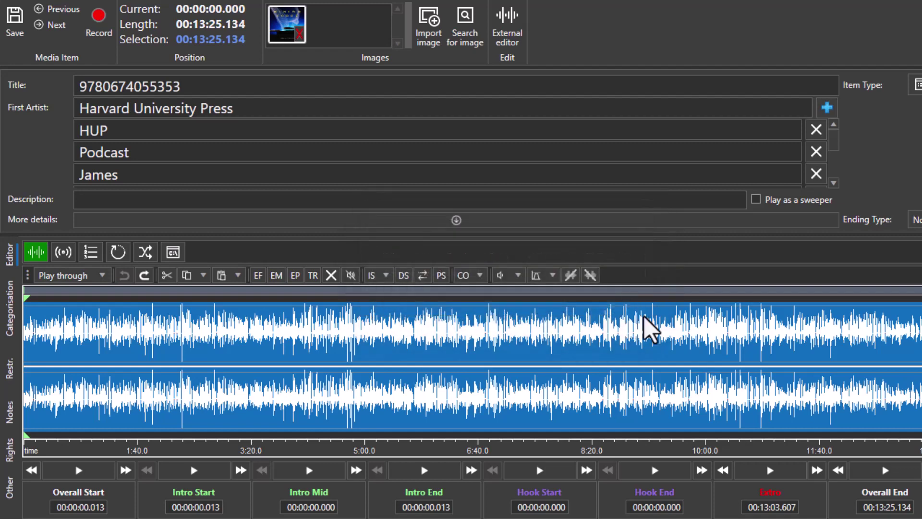
# Step: Select the audio from 12:10 to the end, apply a fade-out, then undo it
pyautogui.moveTo(853, 336); pyautogui.dragTo(919, 338)
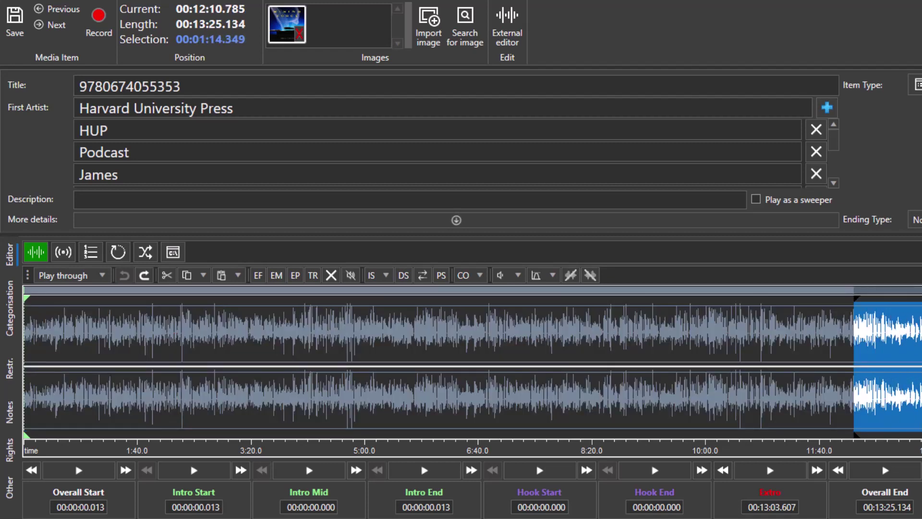
pyautogui.click(594, 278)
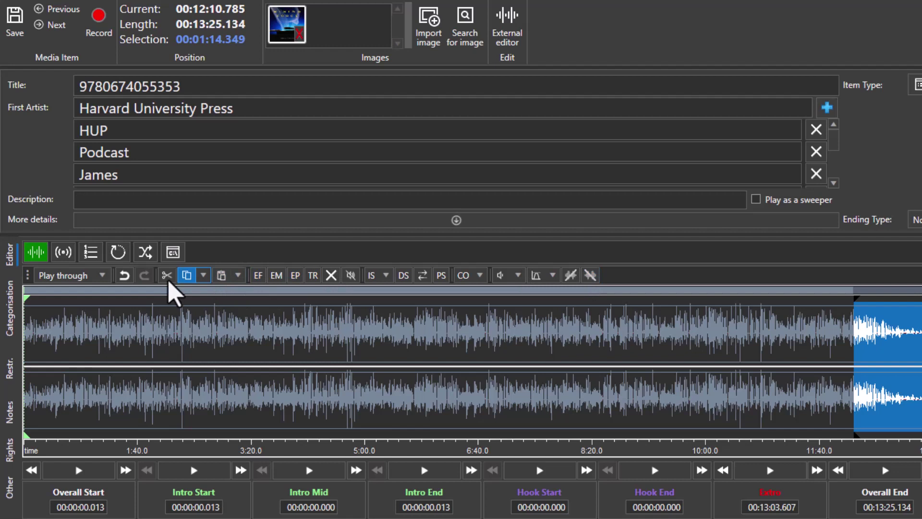
pyautogui.click(124, 276)
# Step: Try a fade-in on the ending, undo it, and select 1:30 of audio from 6:07
pyautogui.click(570, 276)
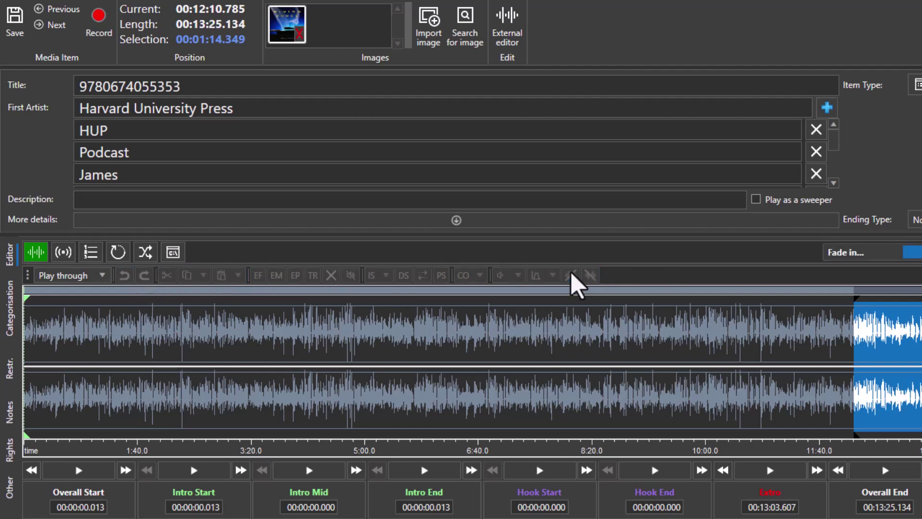
pyautogui.click(569, 276)
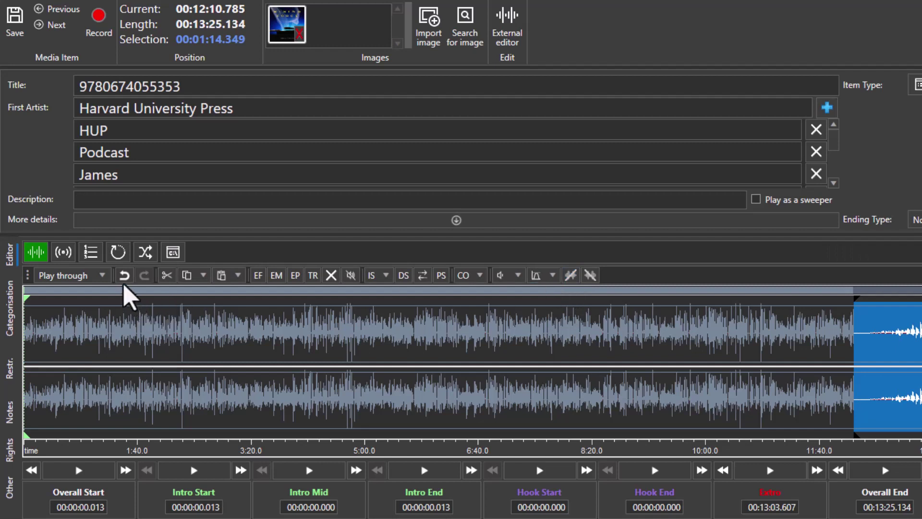
pyautogui.click(125, 276)
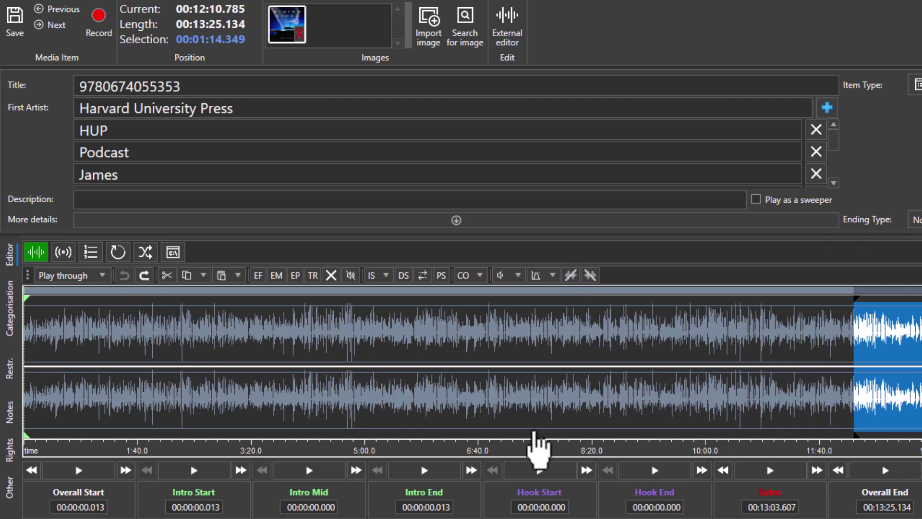
pyautogui.moveTo(442, 369); pyautogui.dragTo(545, 382)
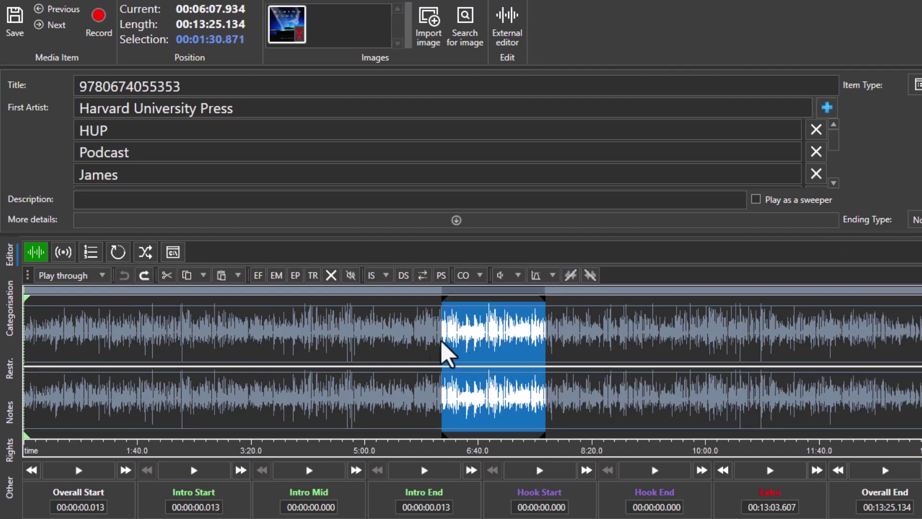
# Step: Close the effects list without applying an effect, then select 1:09 of audio from 5:08
pyautogui.click(480, 276)
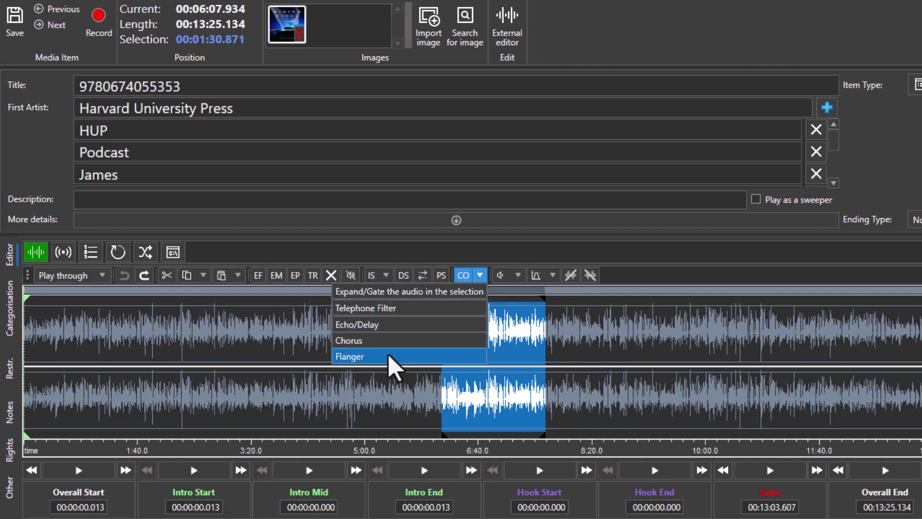
pyautogui.click(566, 356)
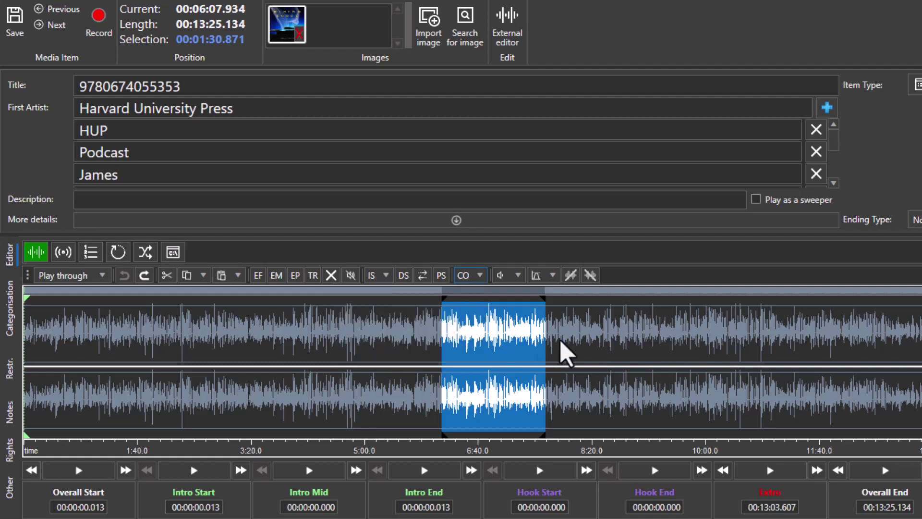
pyautogui.moveTo(374, 350); pyautogui.dragTo(454, 350)
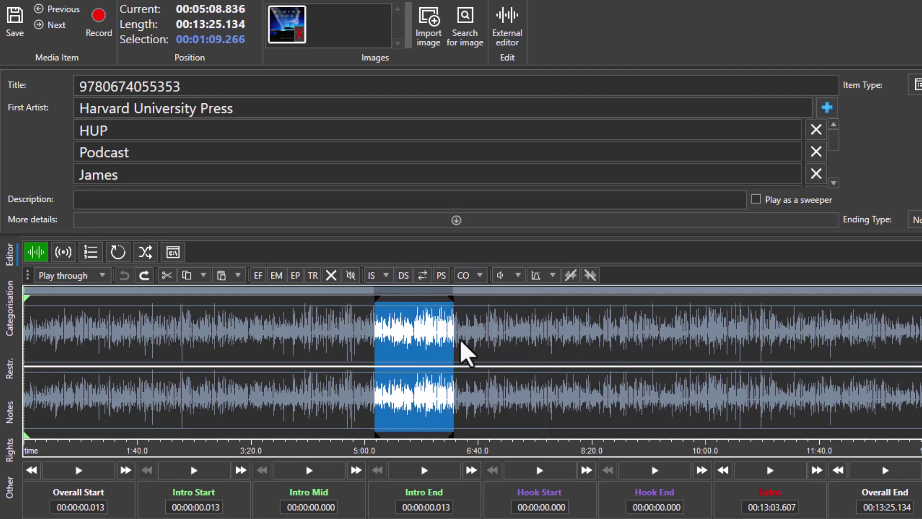
# Step: Cancel the PitchShift settings and clear the selection, moving playback to 6:52
pyautogui.click(438, 279)
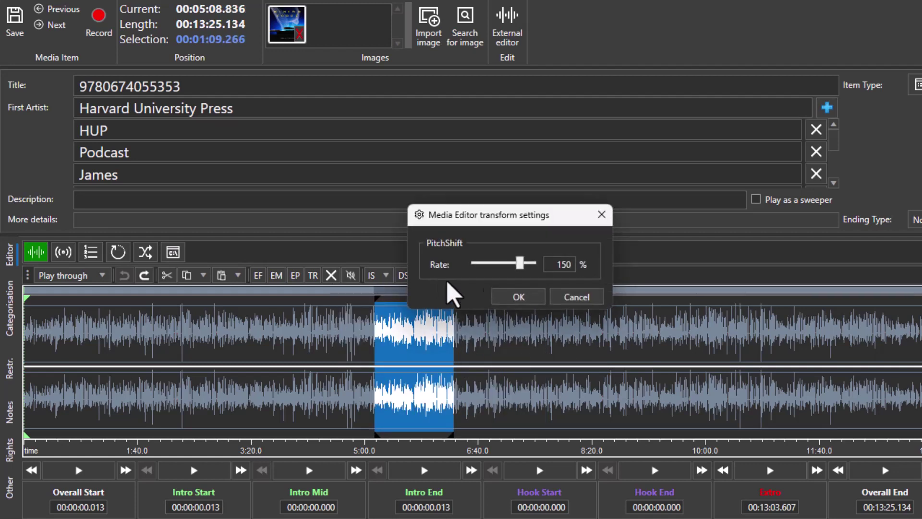
pyautogui.click(572, 300)
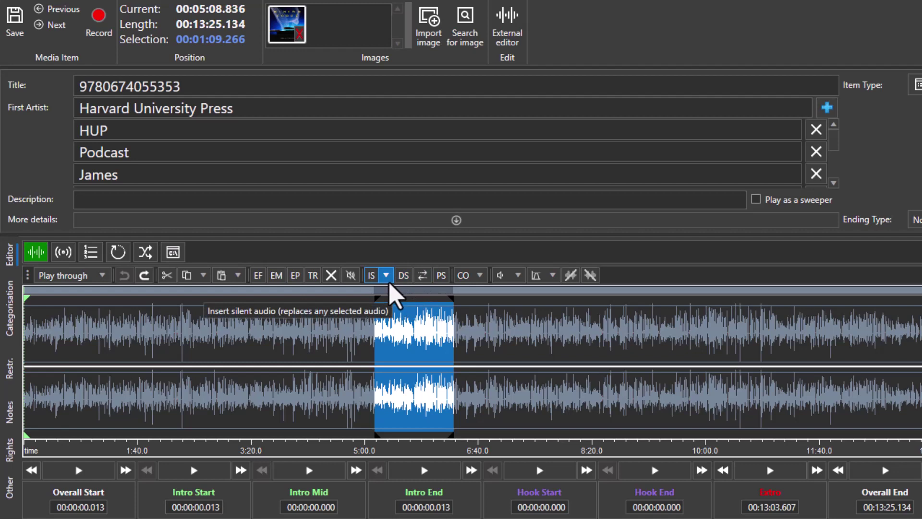
pyautogui.click(492, 360)
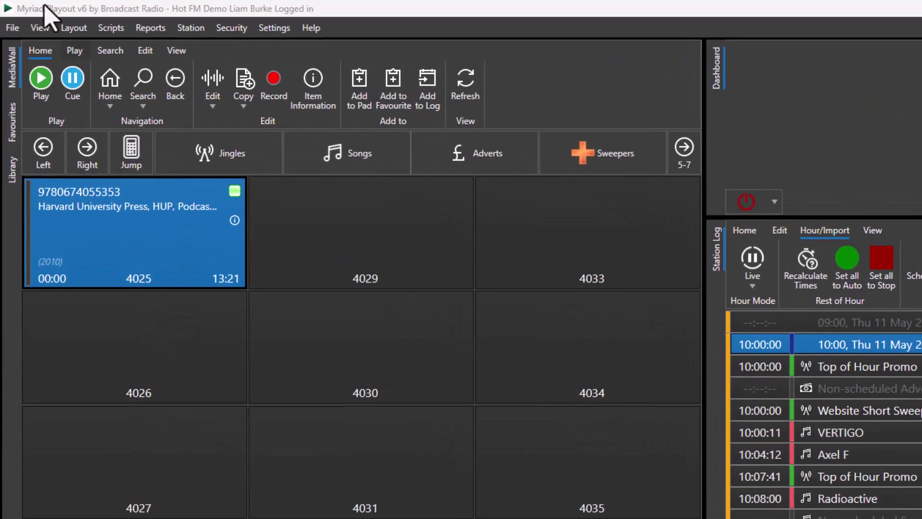
# Step: Load the Default with Pad Layout and search 'harvard' to show interview item 4025 on the MediaWall
pyautogui.click(73, 28)
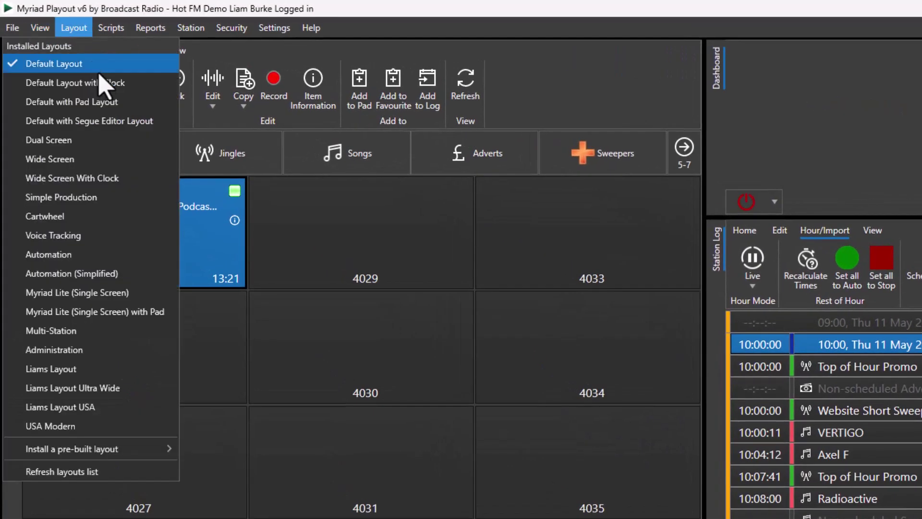
pyautogui.click(82, 101)
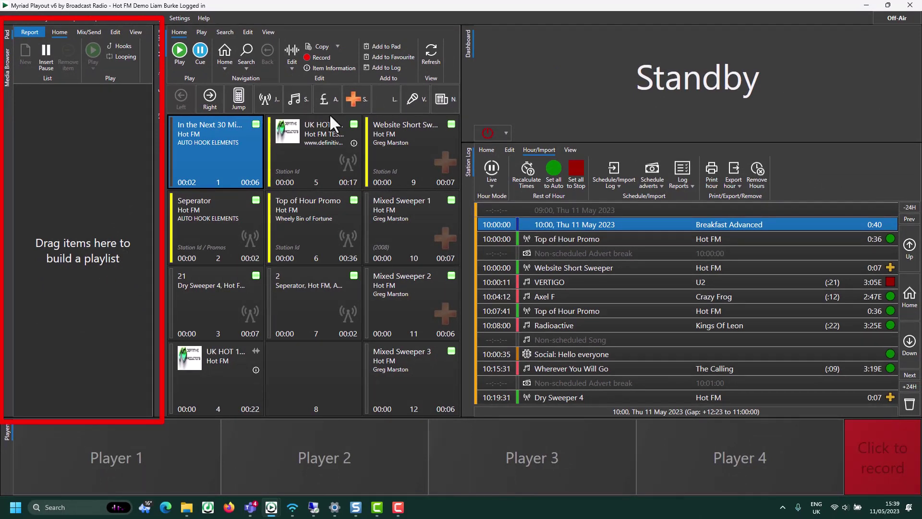
pyautogui.click(247, 50)
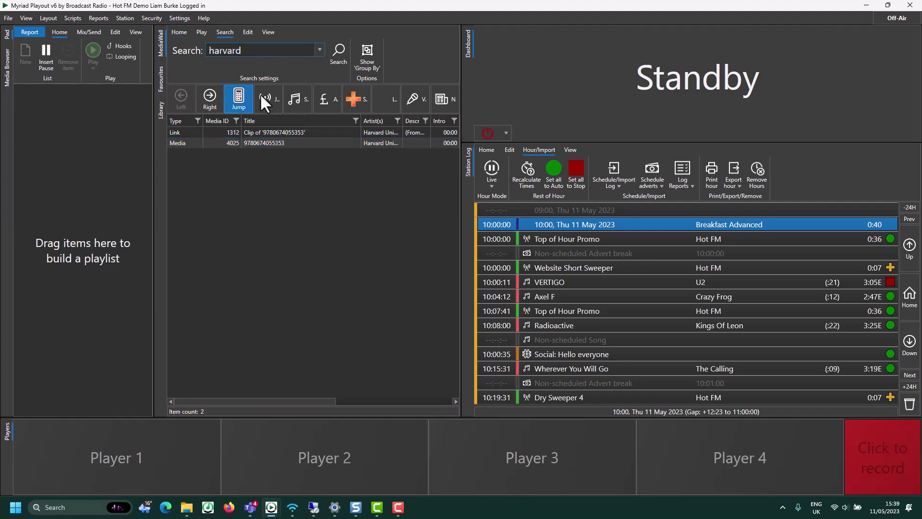
pyautogui.click(288, 142)
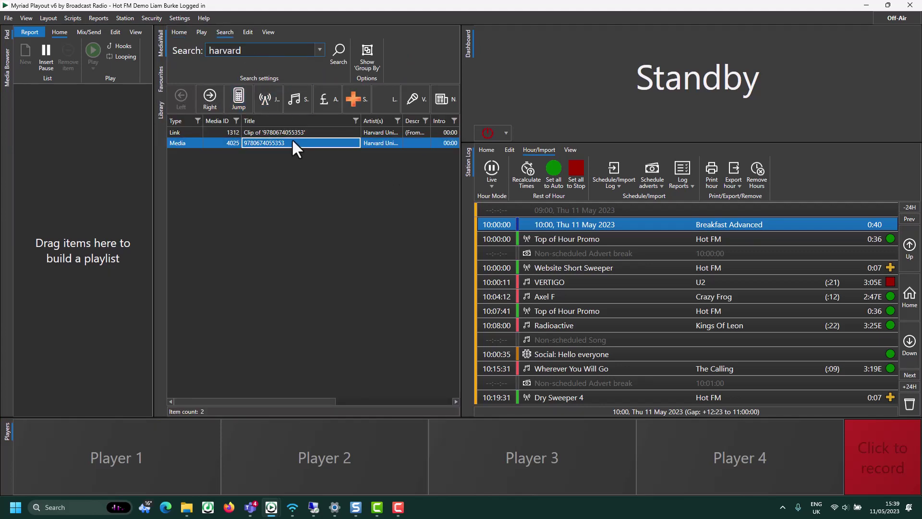
pyautogui.doubleClick(292, 142)
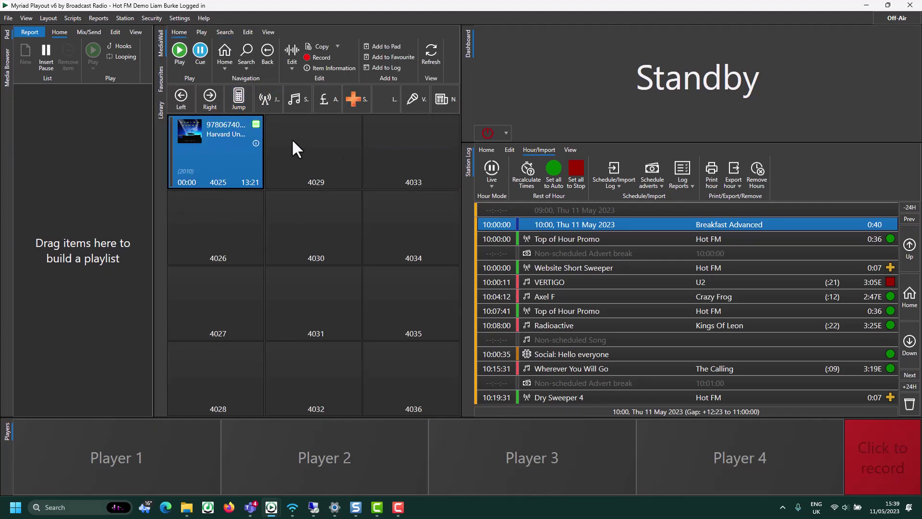
# Step: Open item 4025 in the editor, reposition the window, and select 0:06.2 to 0:10.2
pyautogui.click(291, 48)
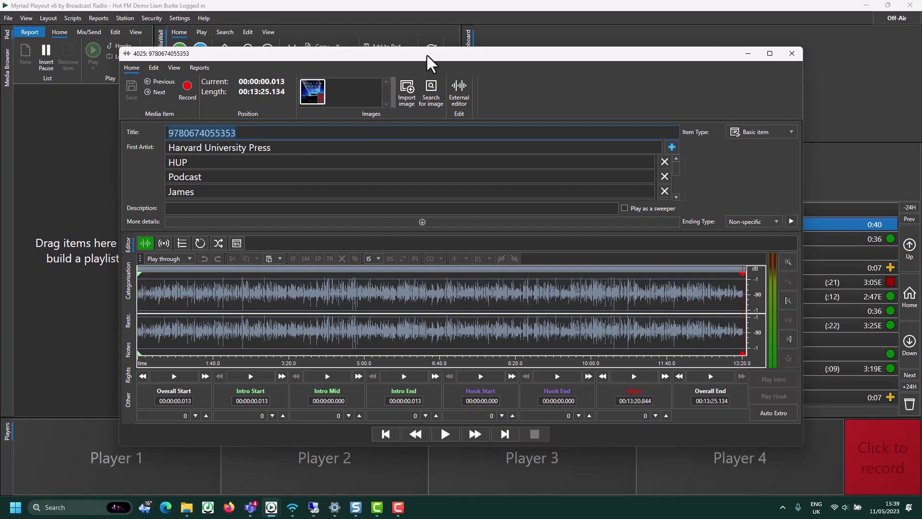
pyautogui.moveTo(427, 60); pyautogui.dragTo(497, 38)
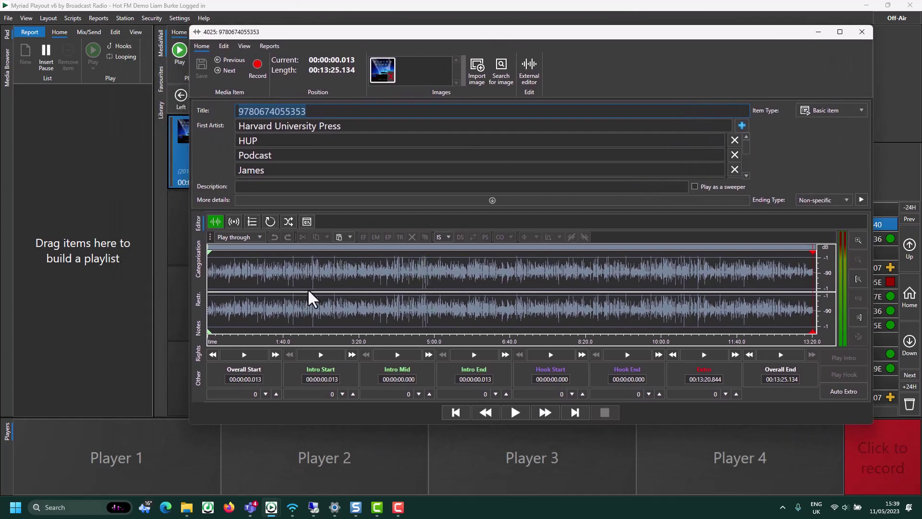
pyautogui.scroll(5, 311, 298)
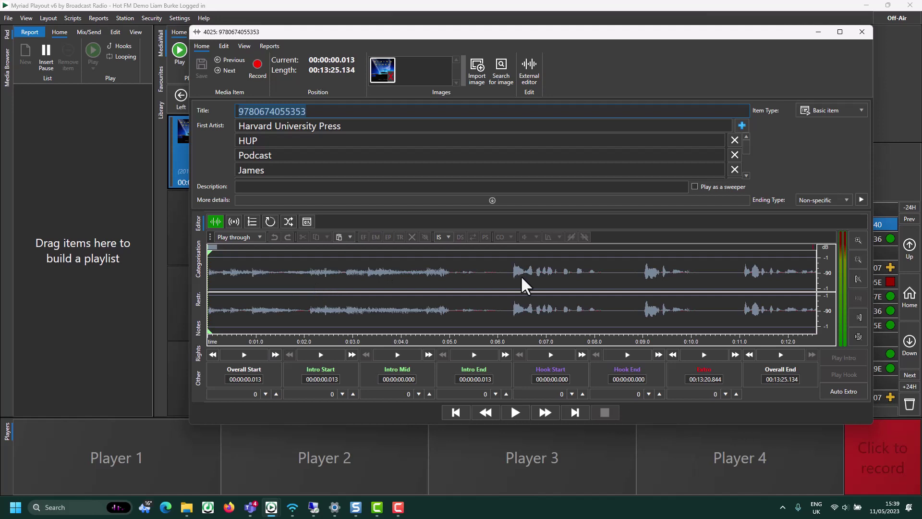
pyautogui.moveTo(510, 276); pyautogui.dragTo(703, 310)
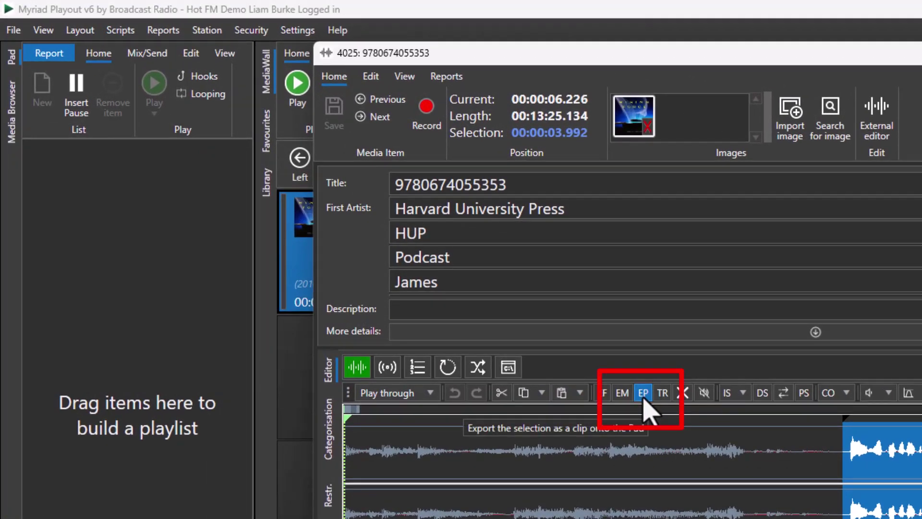
# Step: Send the four-second selection to the Pad as 'Part 1'
pyautogui.click(643, 397)
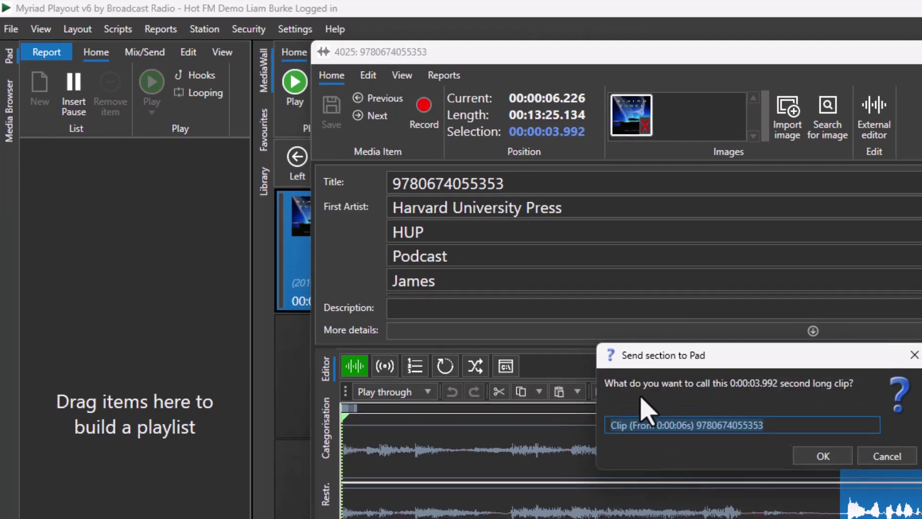
pyautogui.write('P')
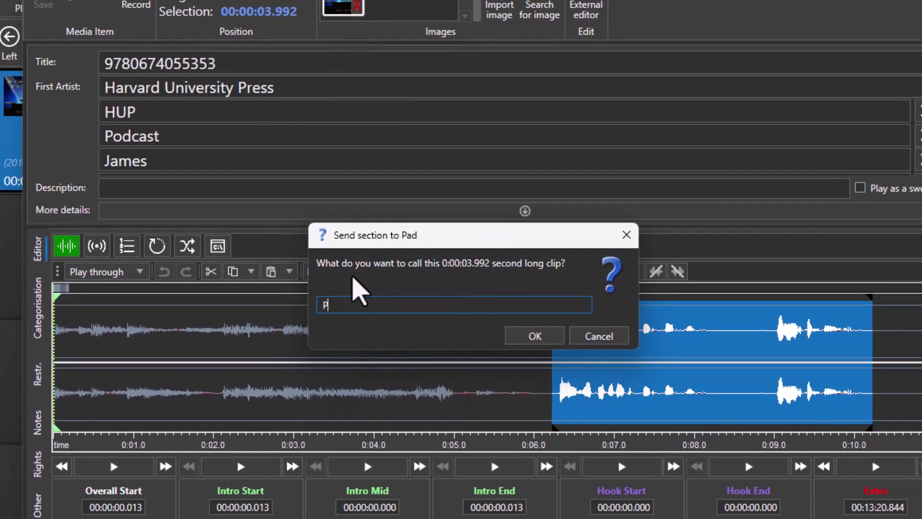
pyautogui.write('art 1')
pyautogui.press('Return')
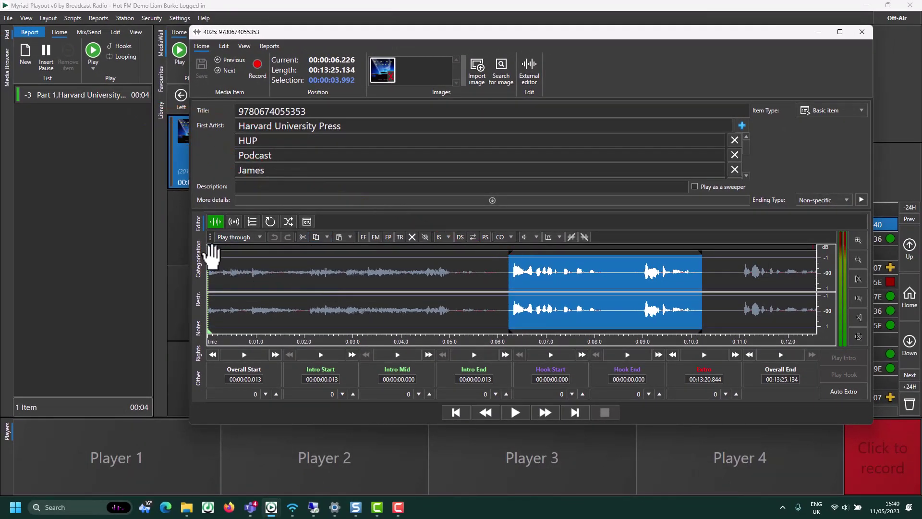
# Step: Send the 7-second section around 0:28–0:39 to the Pad as Part 2
pyautogui.moveTo(215, 248)
pyautogui.mouseDown()
pyautogui.moveTo(572, 302)
pyautogui.moveTo(576, 293)
pyautogui.mouseUp()
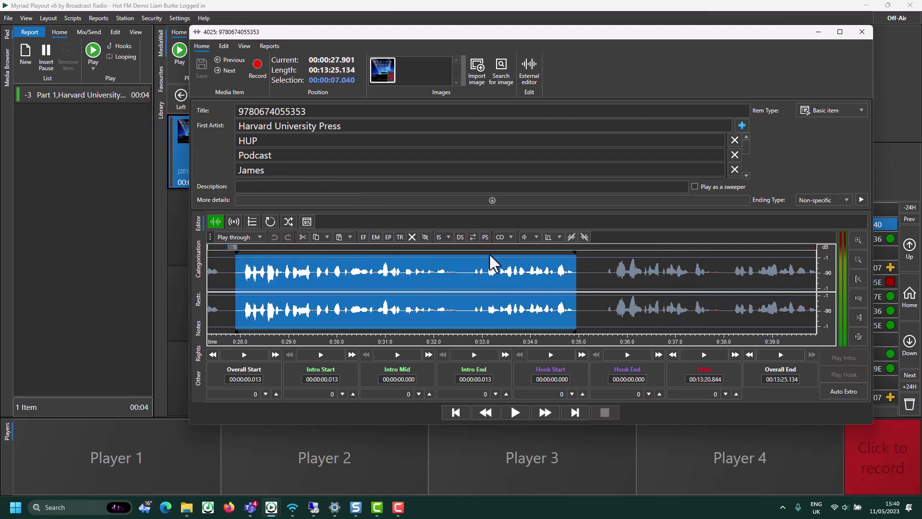
pyautogui.click(388, 236)
pyautogui.write('Pare')
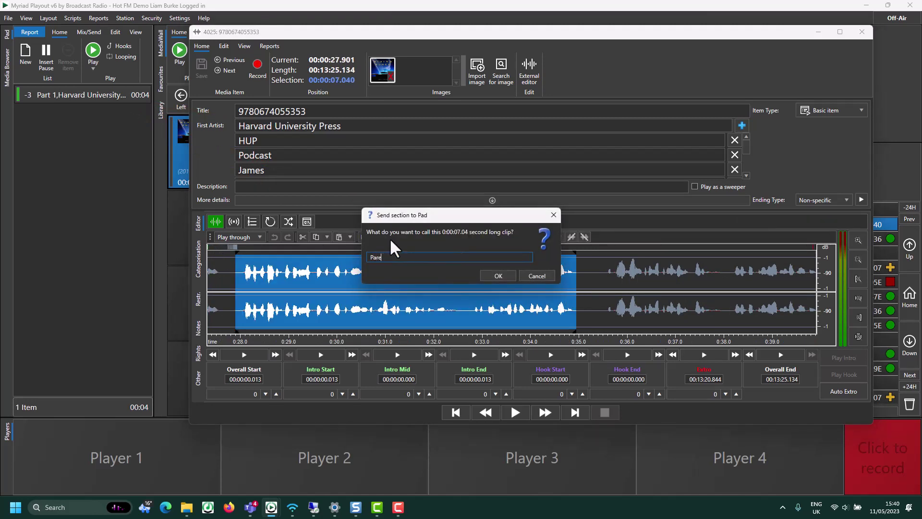
pyautogui.press('Return')
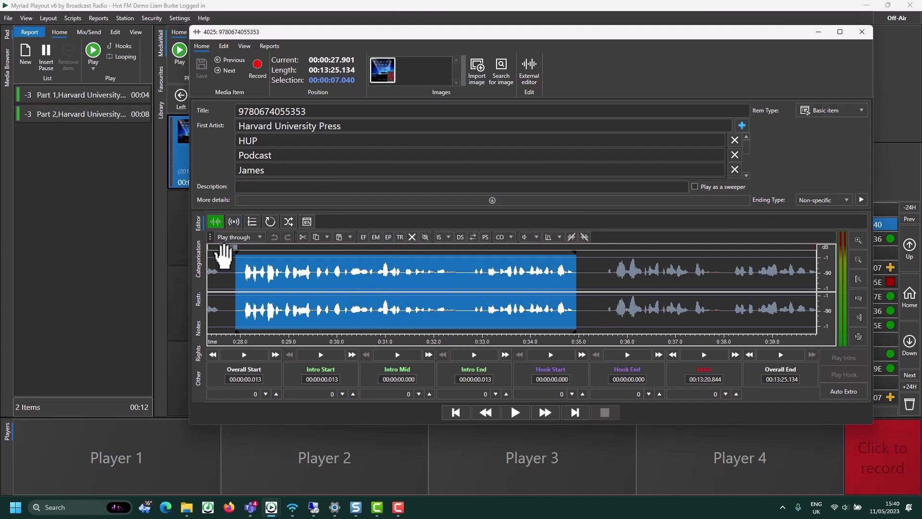
# Step: Send the 5.66-second section starting near 2:19 to the Pad as Part 3
pyautogui.scroll(-5, 222, 257)
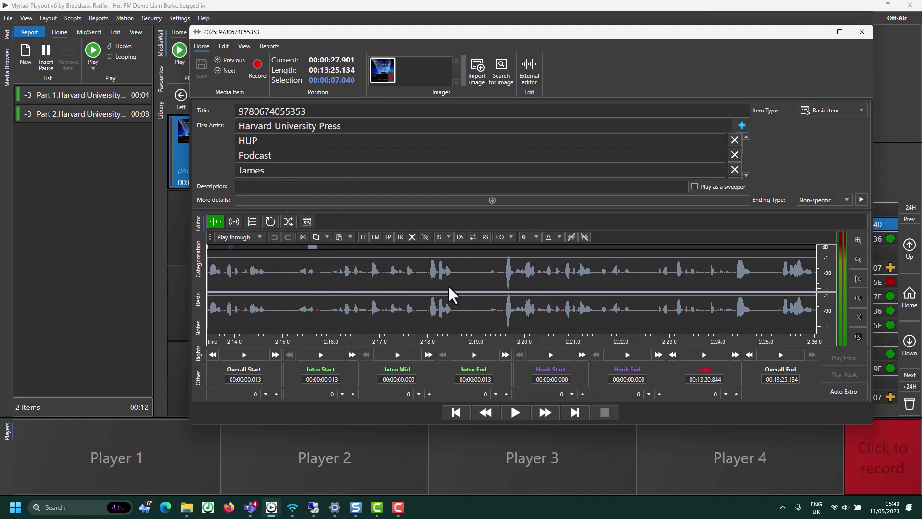
pyautogui.moveTo(476, 294); pyautogui.dragTo(749, 292)
pyautogui.click(388, 237)
pyautogui.write('Part3')
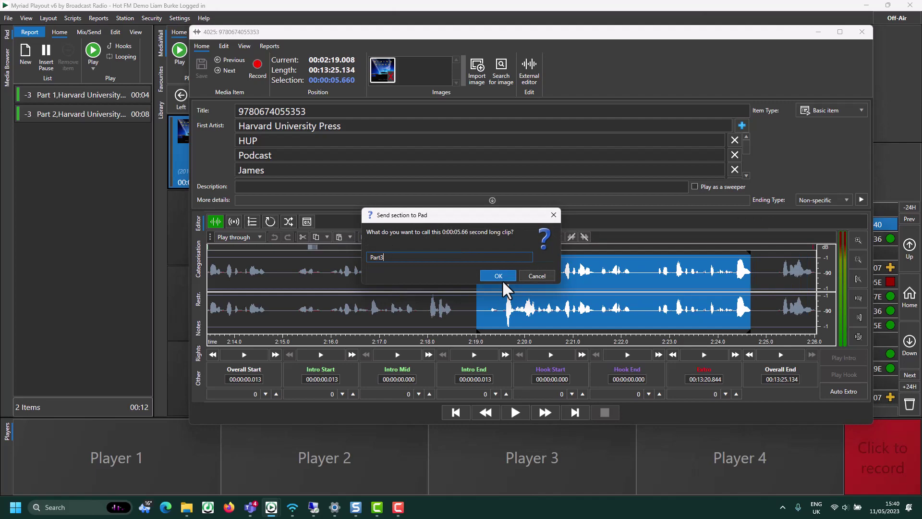
pyautogui.click(502, 280)
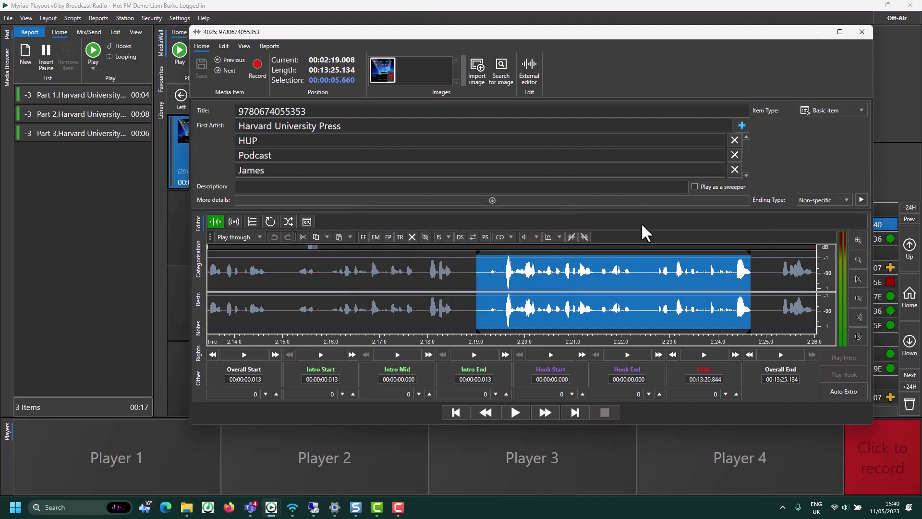
# Step: Mix down the Pad list's three clips into free media ID 1316, 'Pad Mixdown - 3 items'
pyautogui.click(862, 31)
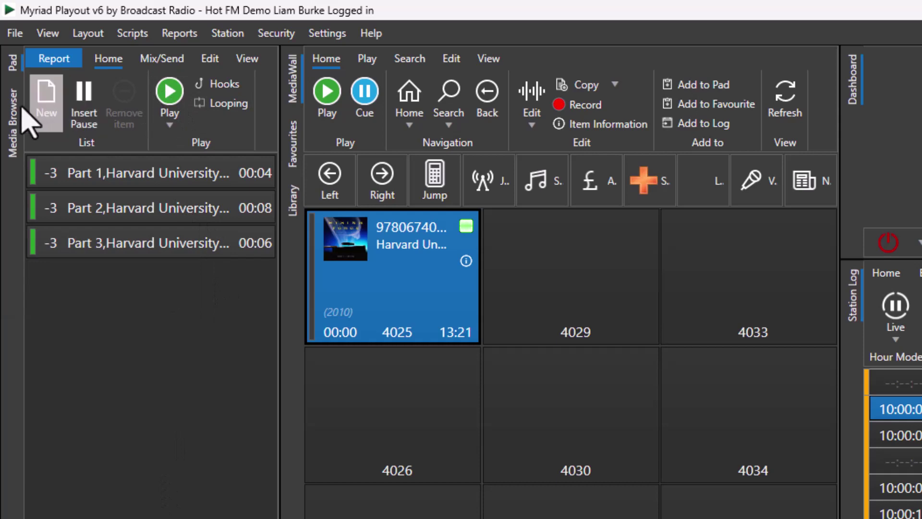
pyautogui.click(174, 62)
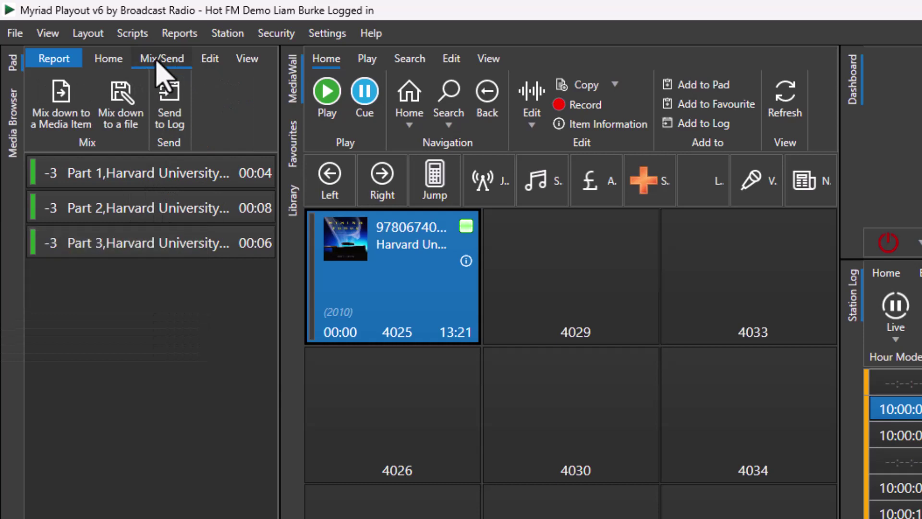
pyautogui.click(66, 104)
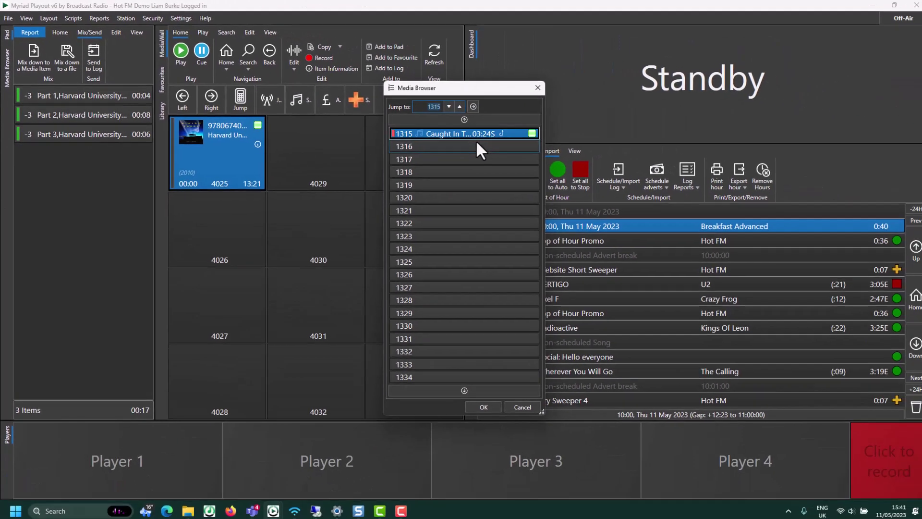
pyautogui.doubleClick(468, 139)
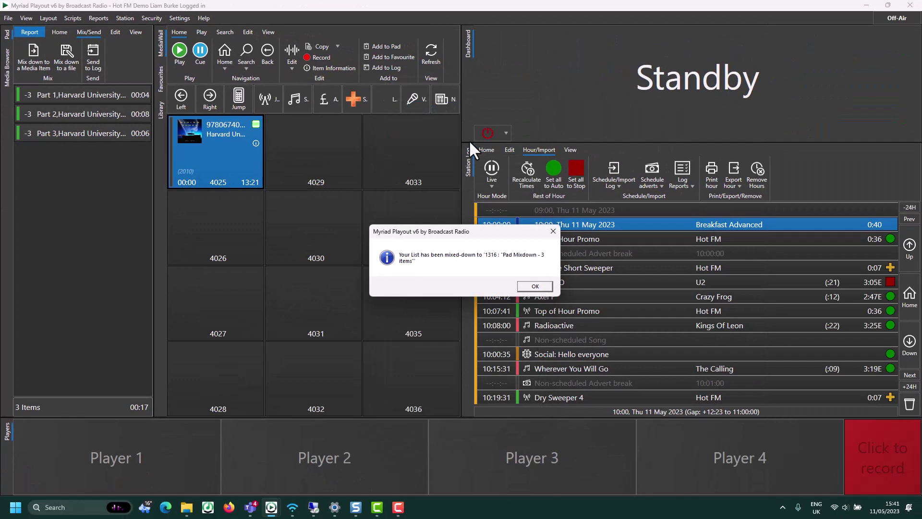
# Step: Dismiss the mixdown confirmation and jump the MediaWall to media item 1316
pyautogui.click(533, 286)
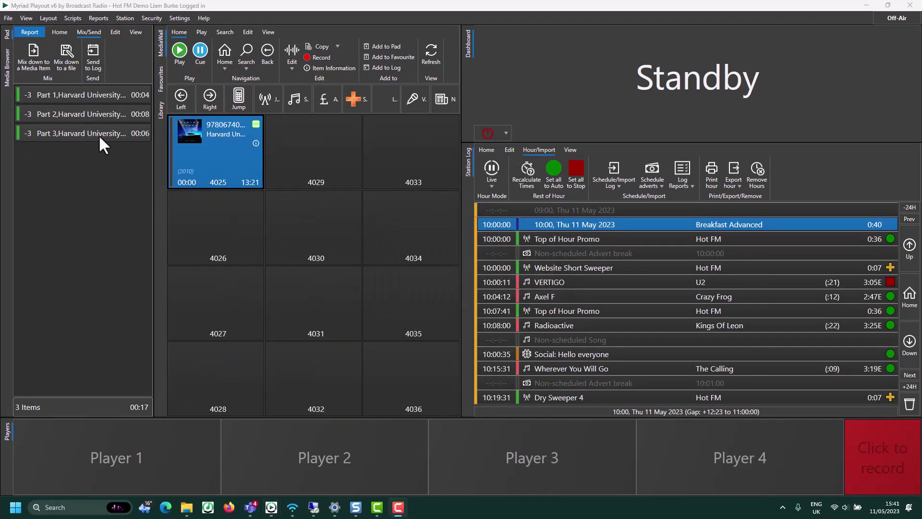
pyautogui.click(237, 102)
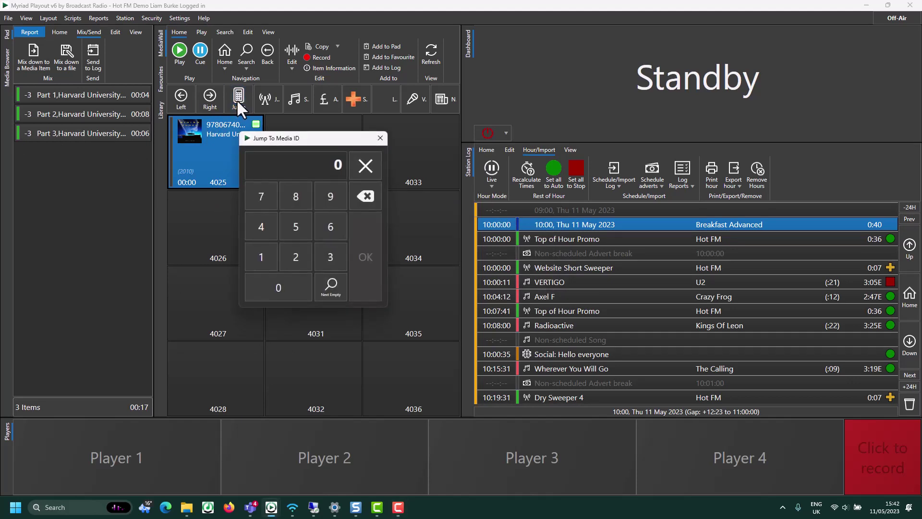
pyautogui.write('1316')
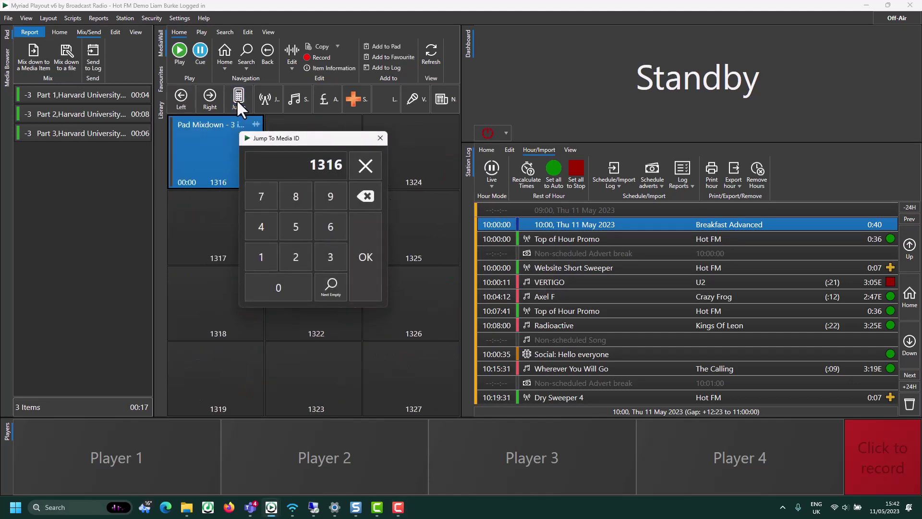
pyautogui.press('Return')
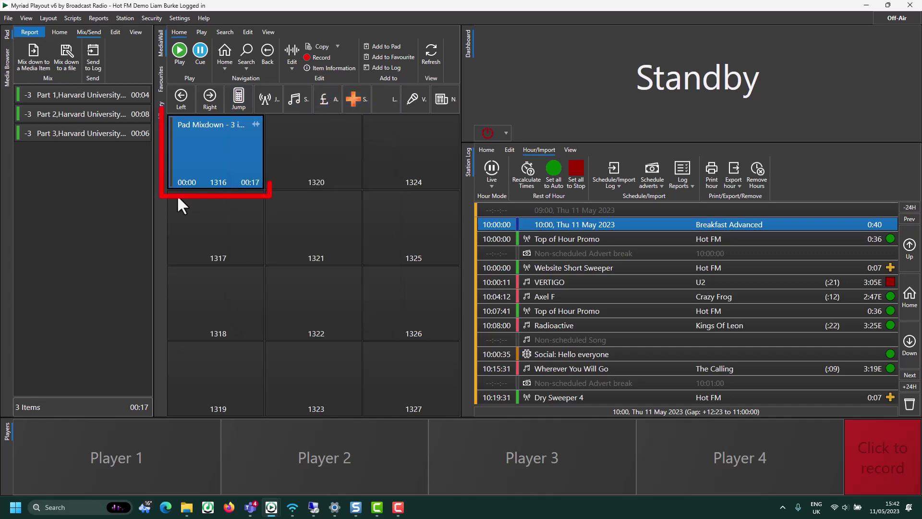
# Step: Load the 0:17 Pad Mixdown into Player 1, play it, and pause at 0:02
pyautogui.moveTo(241, 139); pyautogui.dragTo(78, 474)
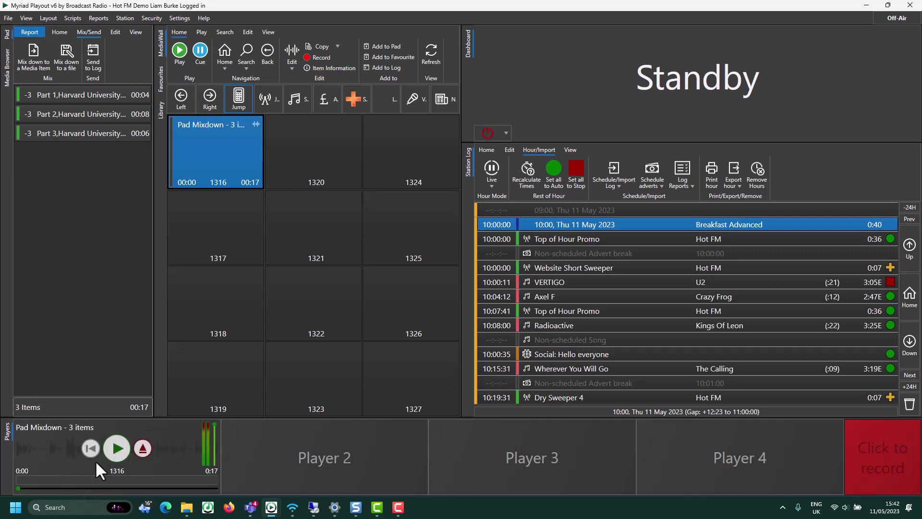
pyautogui.click(112, 450)
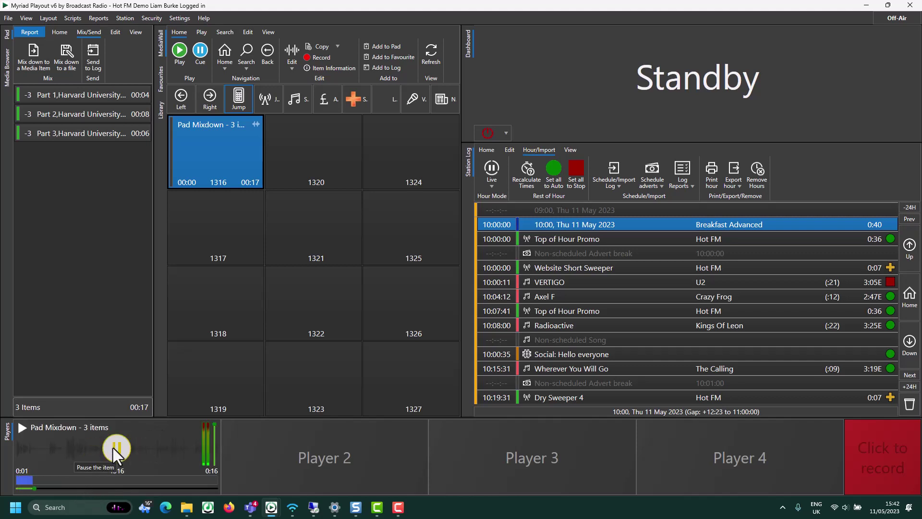
pyautogui.click(113, 447)
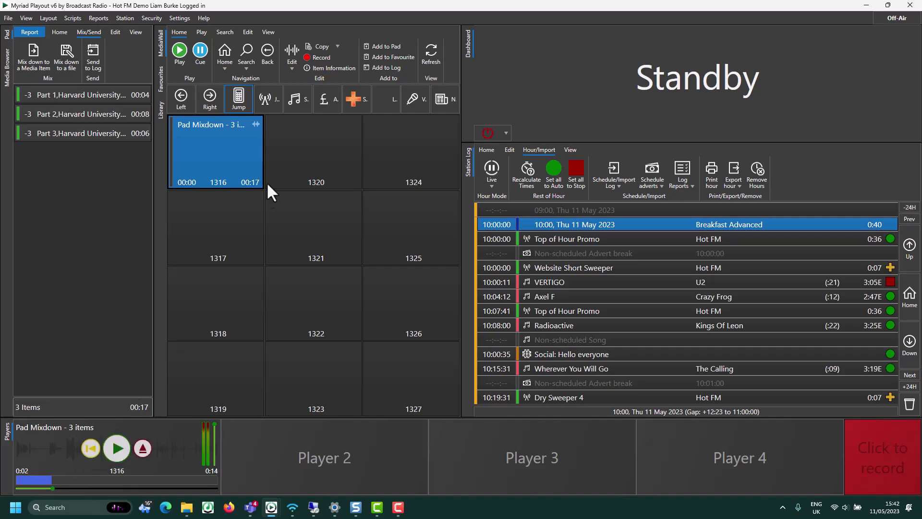